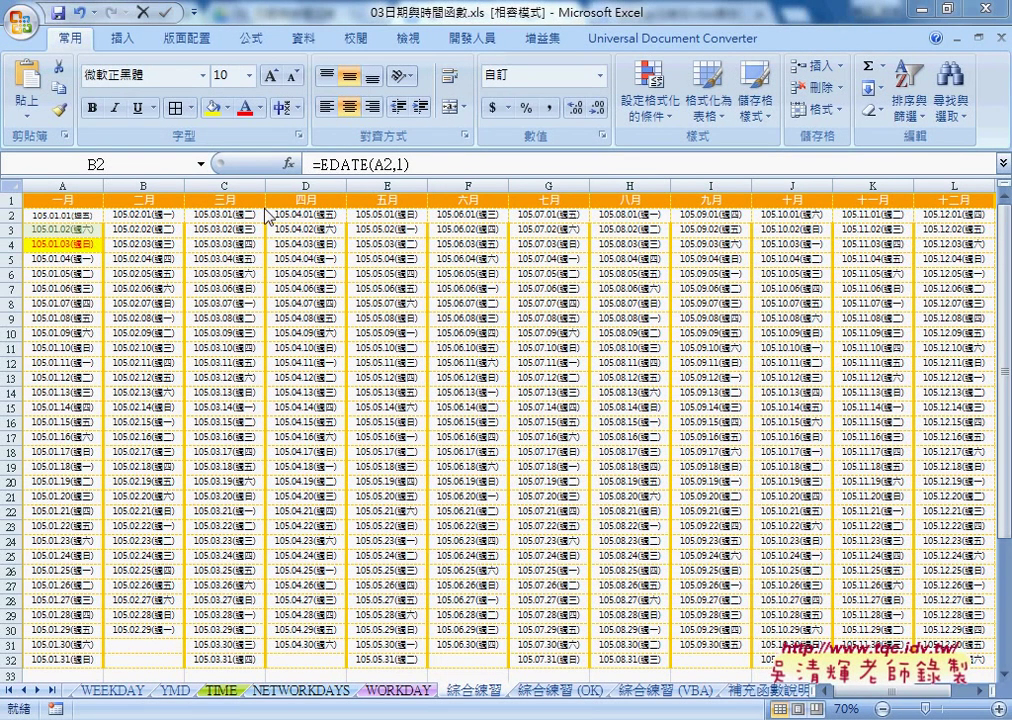
- Select the first date cell A2 and briefly check the Conditional Formatting menu
left_click(81, 218)
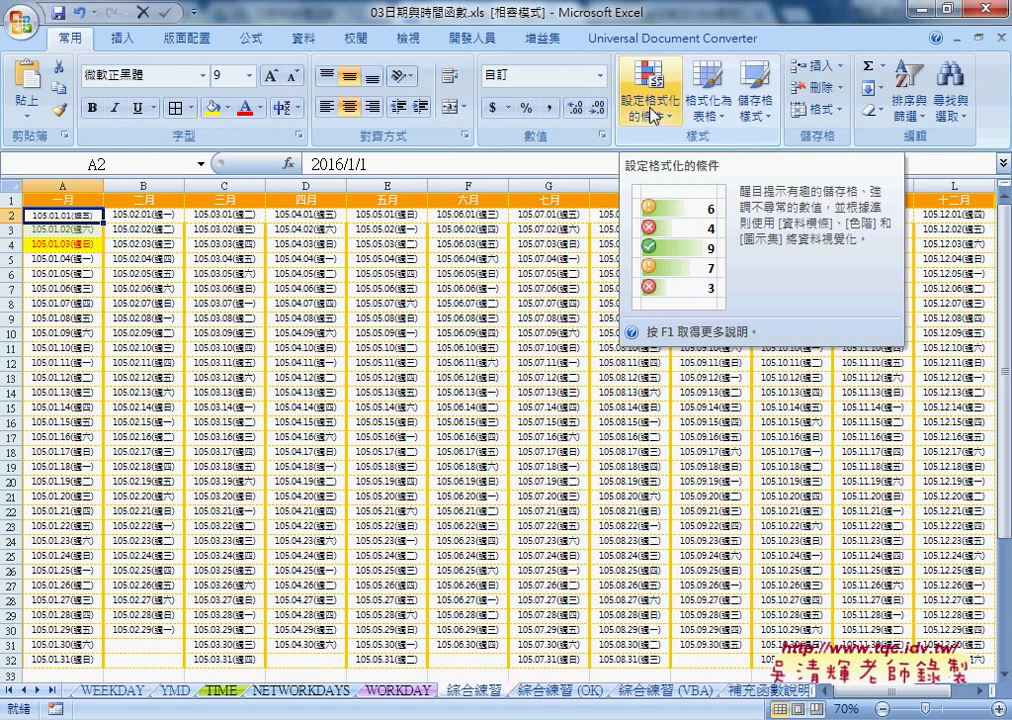
left_click(652, 115)
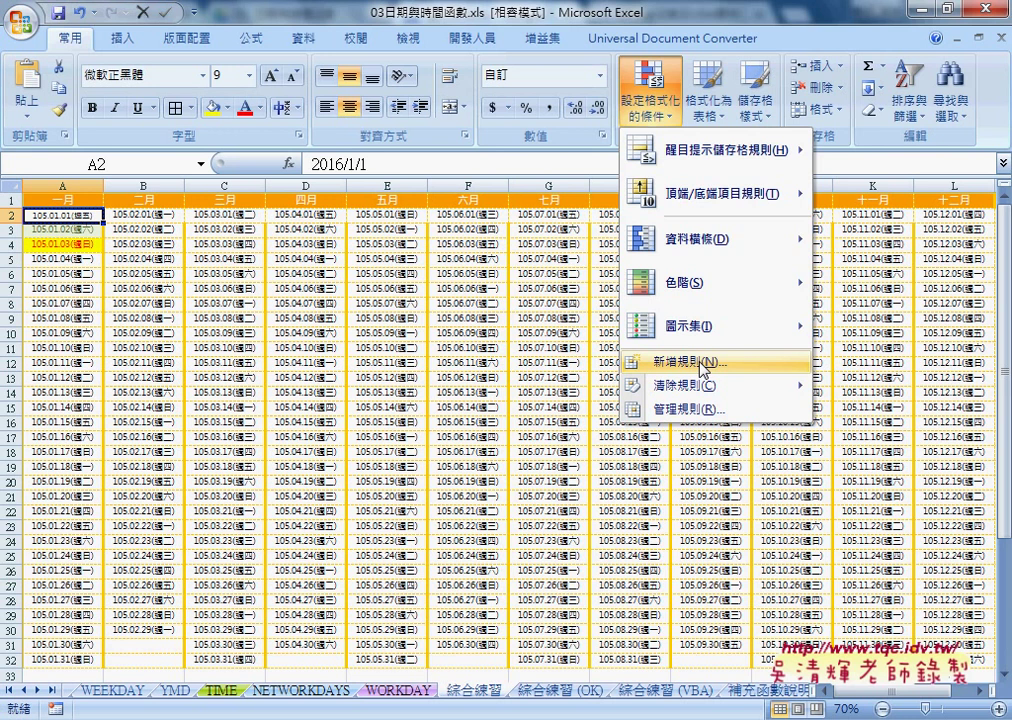
left_click(240, 262)
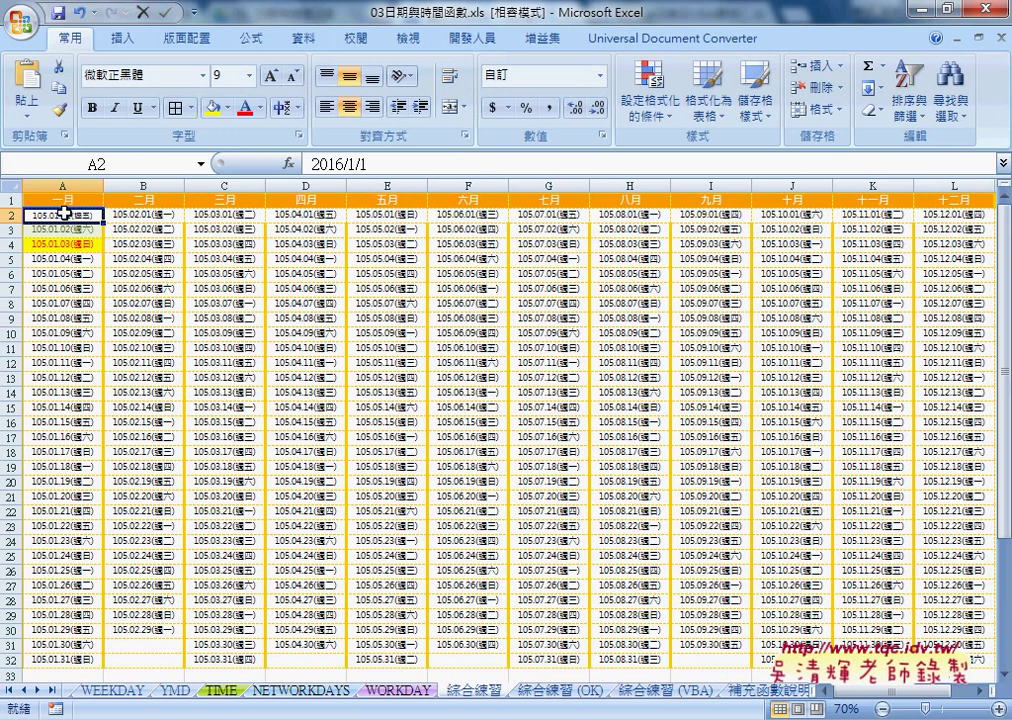
- Extend the selection to A2:L32 and start a new conditional formatting rule
key("ctrl+shift+Right")
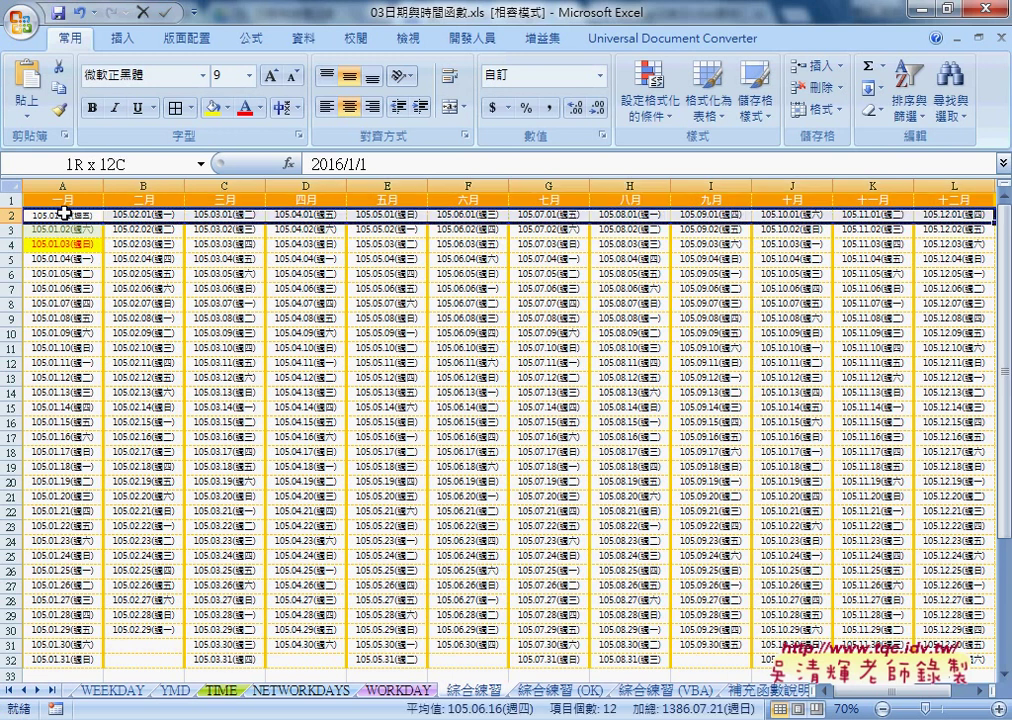
key("ctrl+shift+Down")
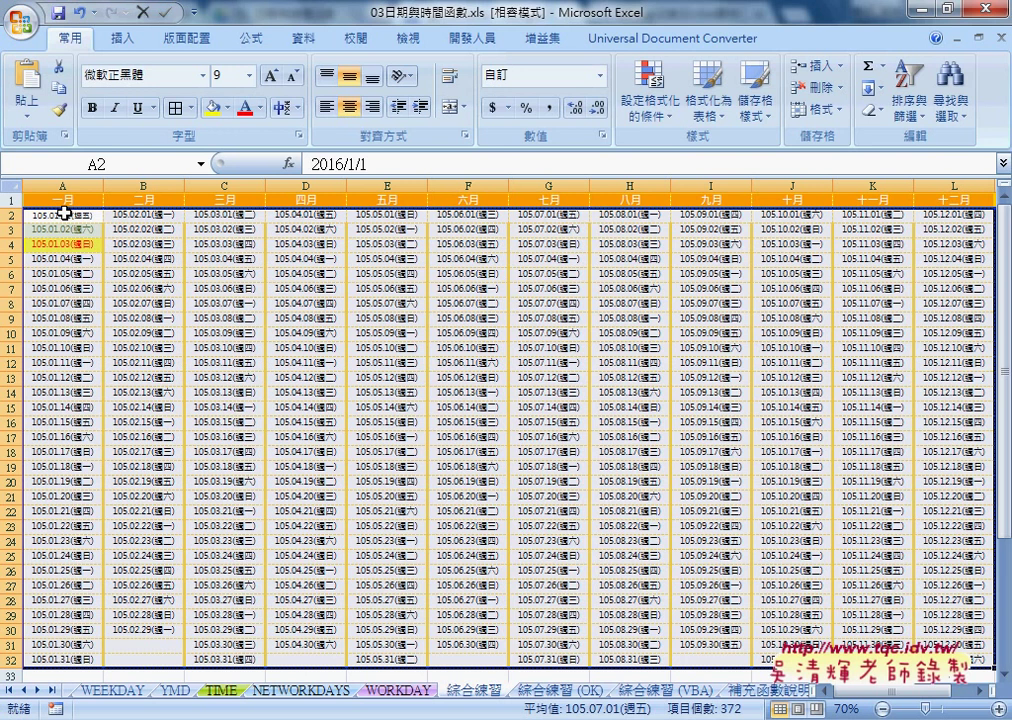
left_click(650, 120)
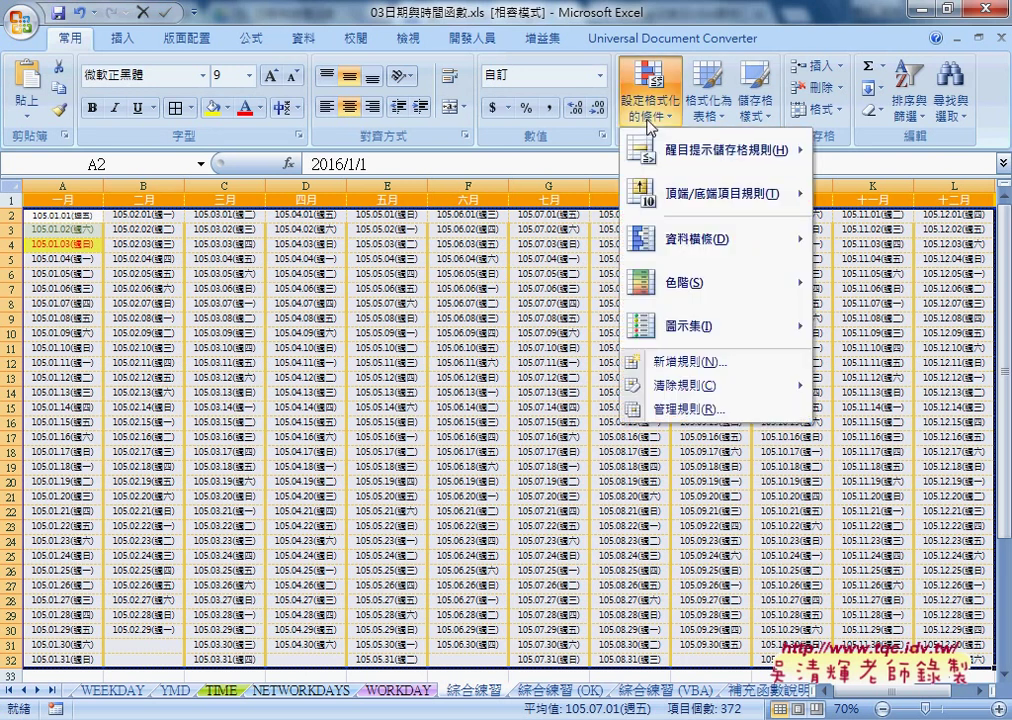
left_click(675, 361)
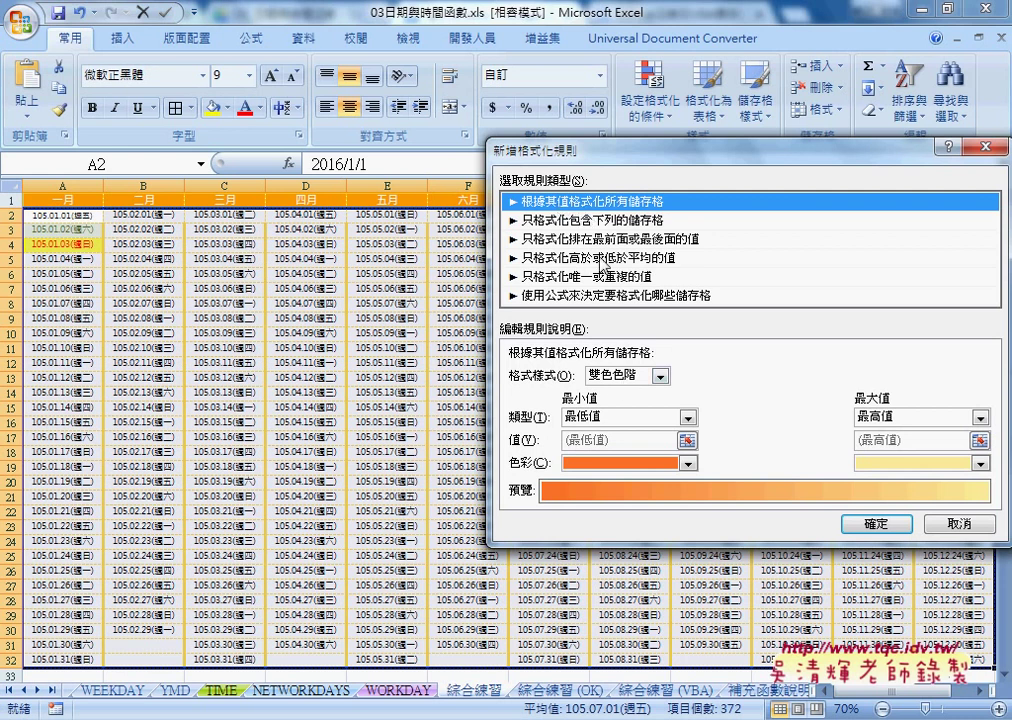
- Set the rule type to 'Use a formula to determine which cells to format'
left_click(533, 296)
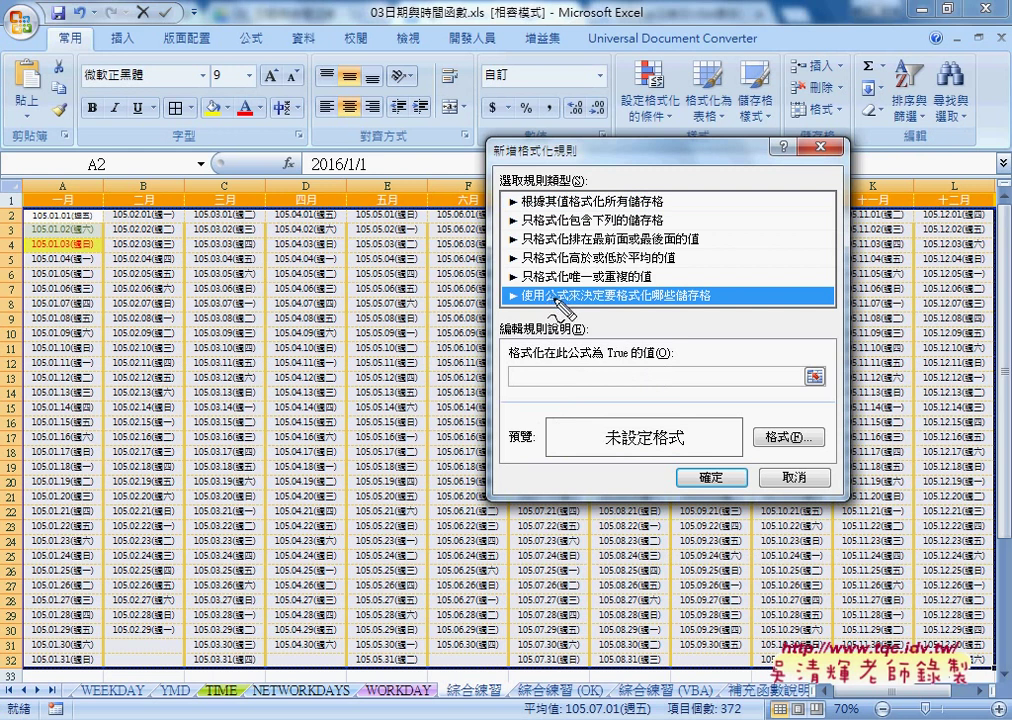
left_click_drag(622, 118, 658, 150)
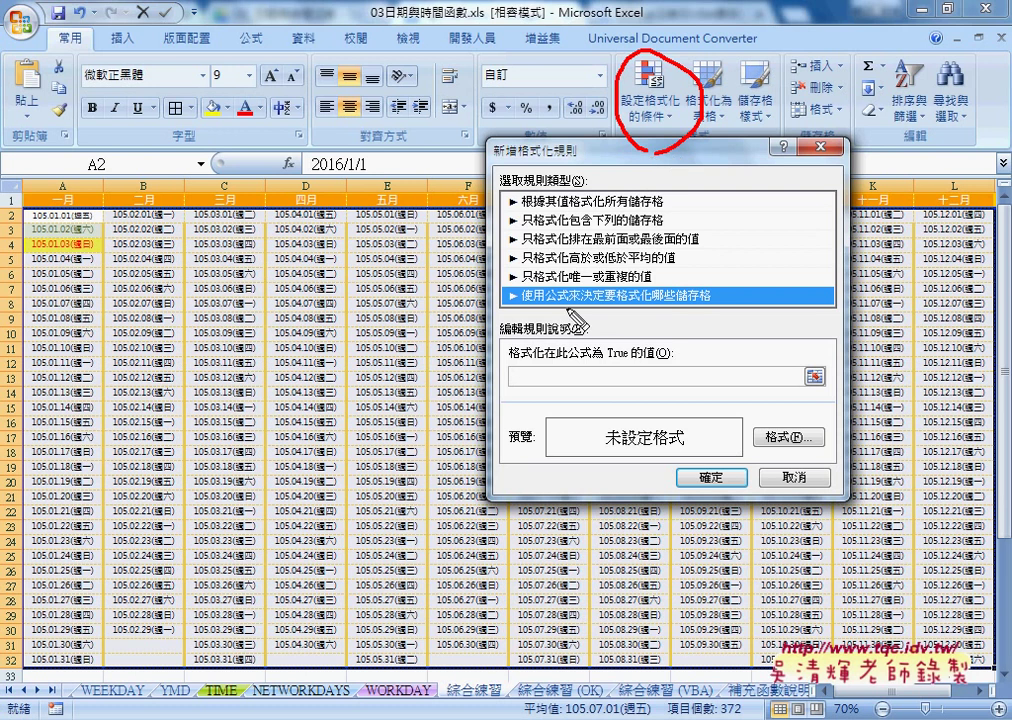
left_click_drag(503, 318, 548, 300)
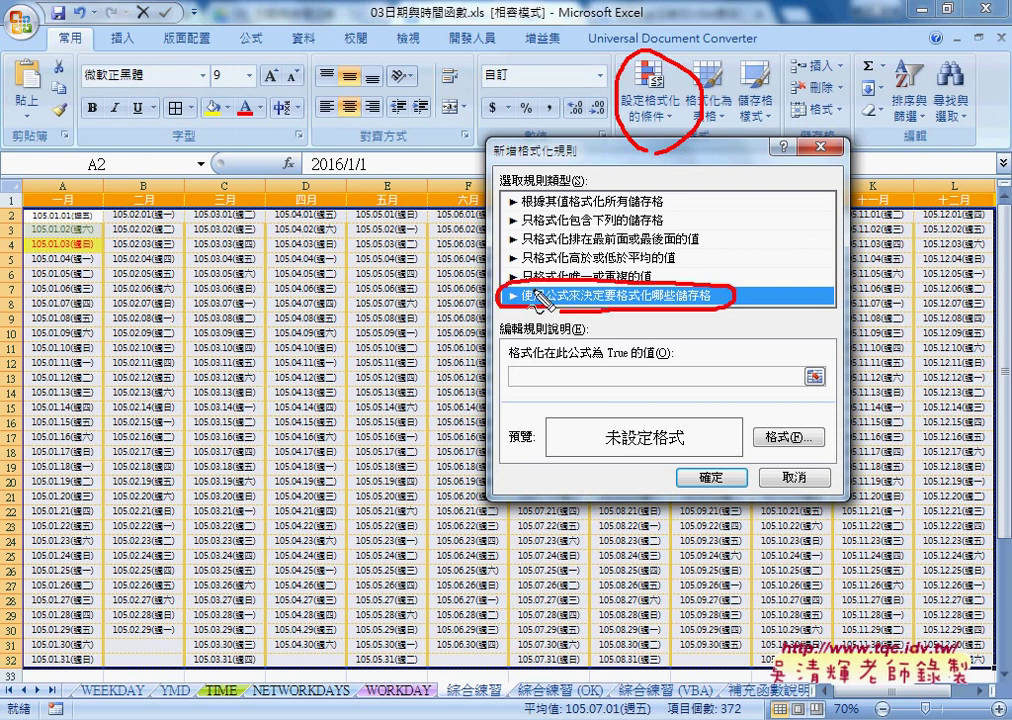
key("Escape")
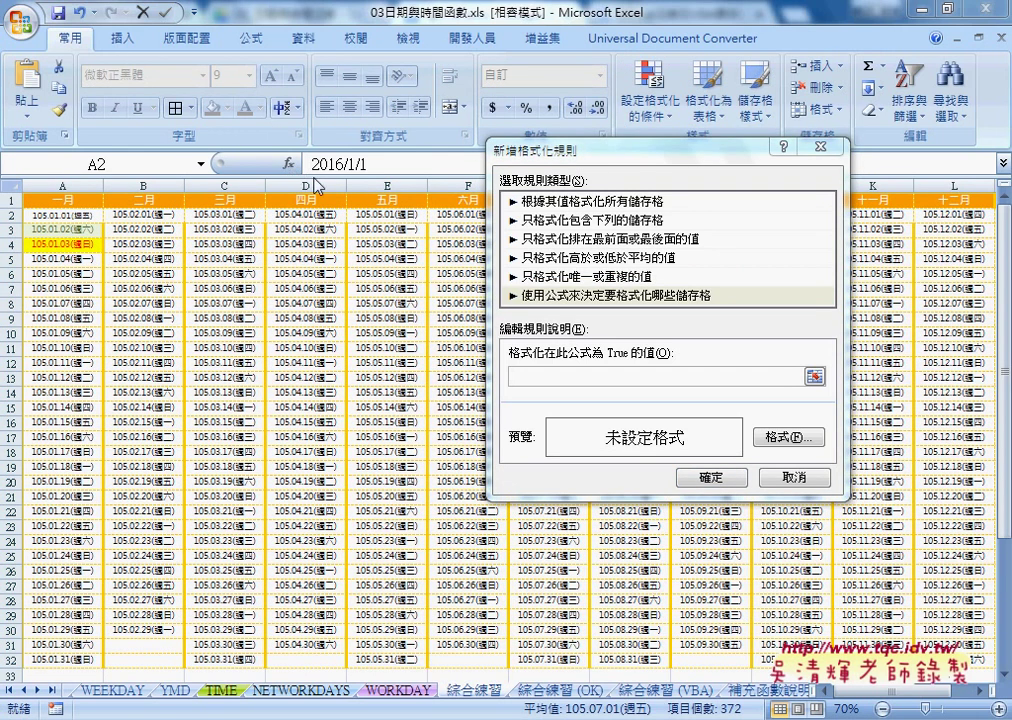
- Enter the Saturday condition =weekday(A2)=7 in the rule's formula box
left_click(600, 376)
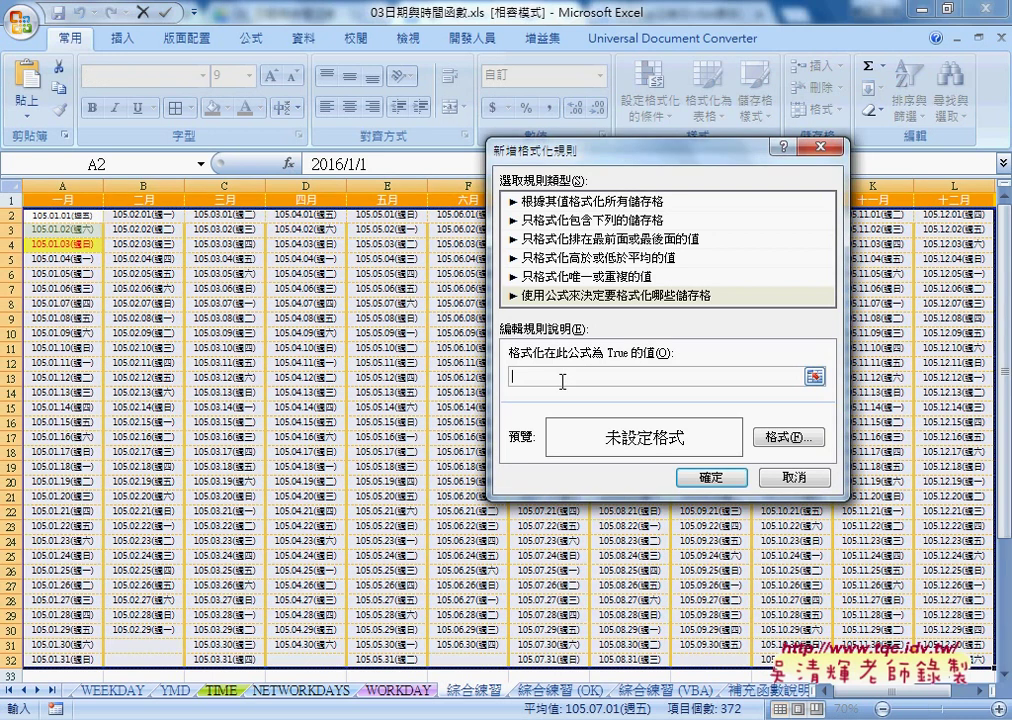
type("=")
type("w")
type("ee")
type("kday")
type("(")
type("$A")
type("2")
type(")")
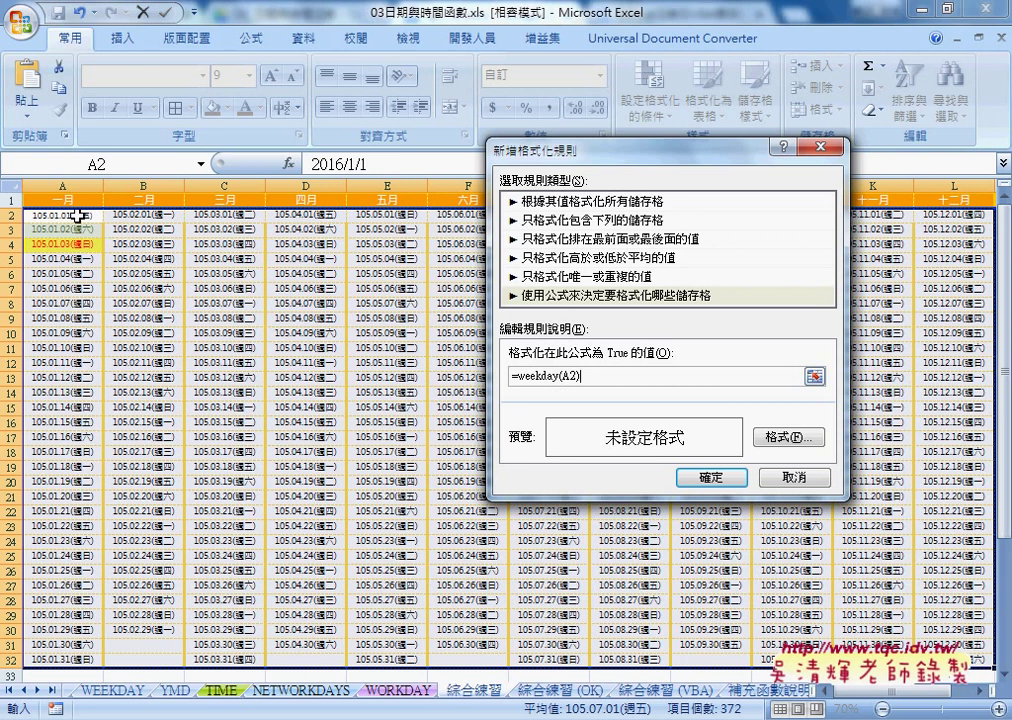
type("=")
type("7")
left_click_drag(666, 377, 495, 376)
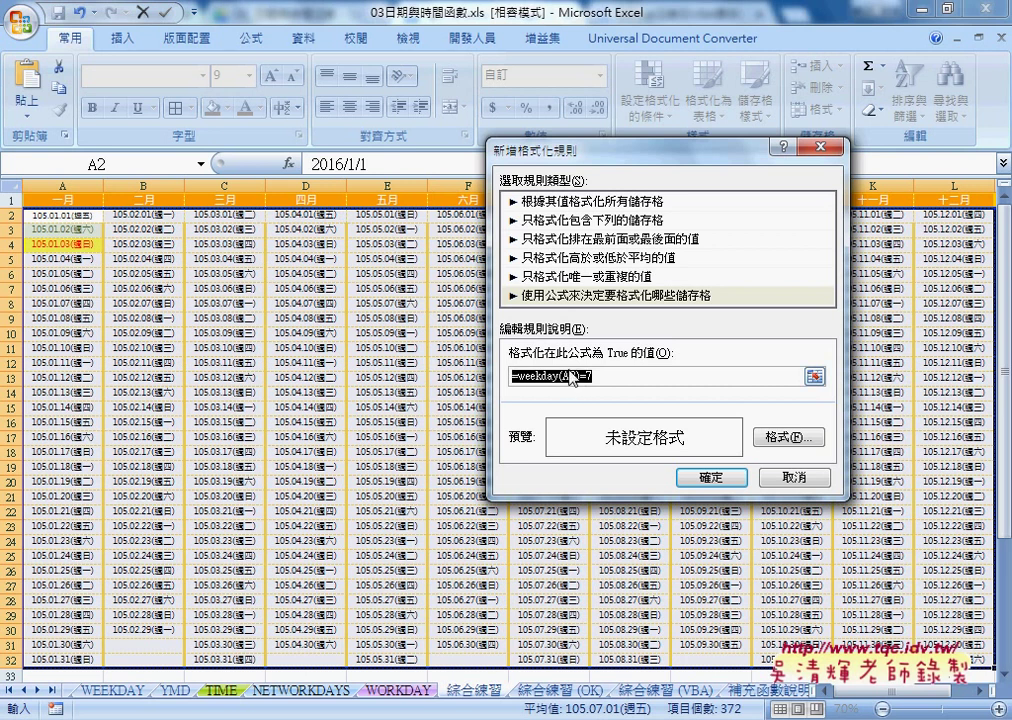
- Format matching cells with a dark green font colour and a light green fill
left_click(798, 441)
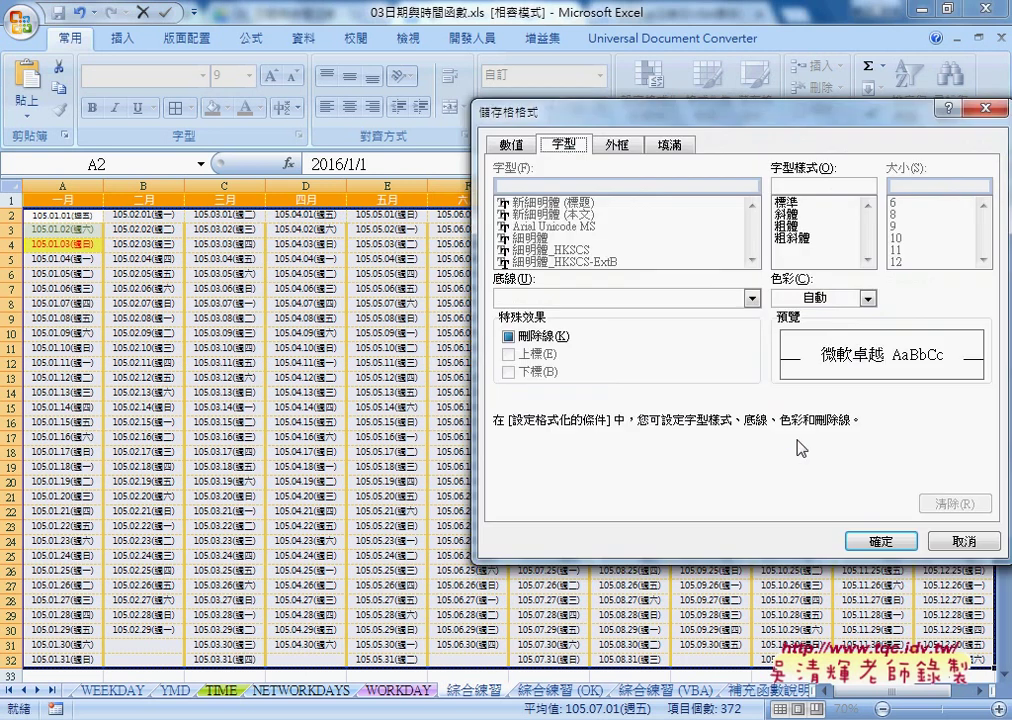
left_click_drag(490, 112, 495, 130)
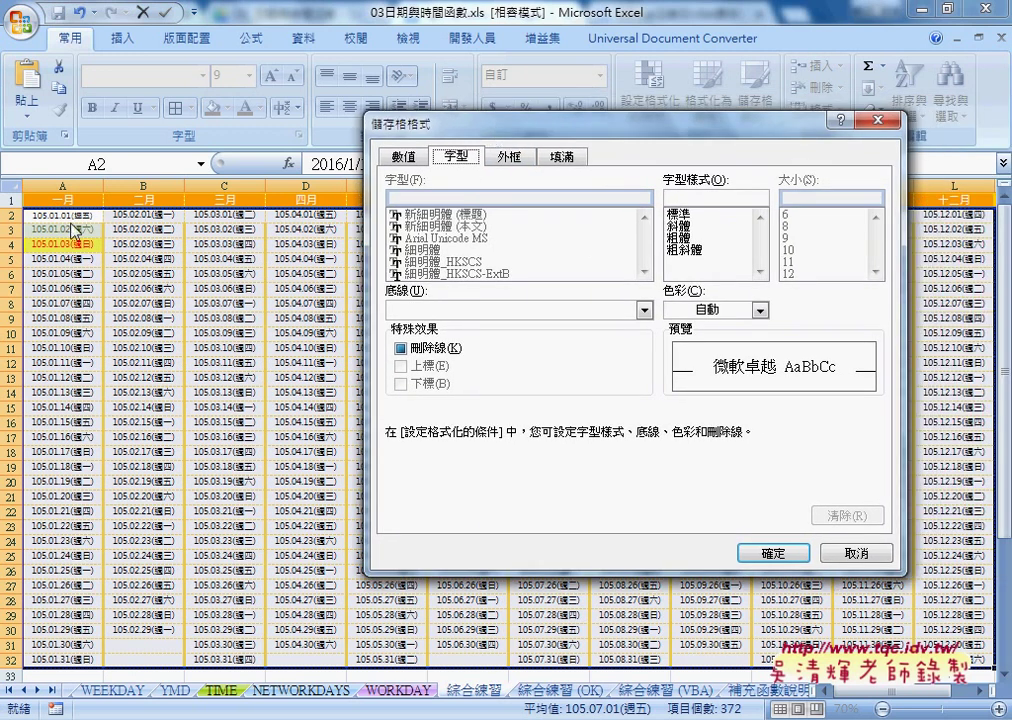
left_click(760, 310)
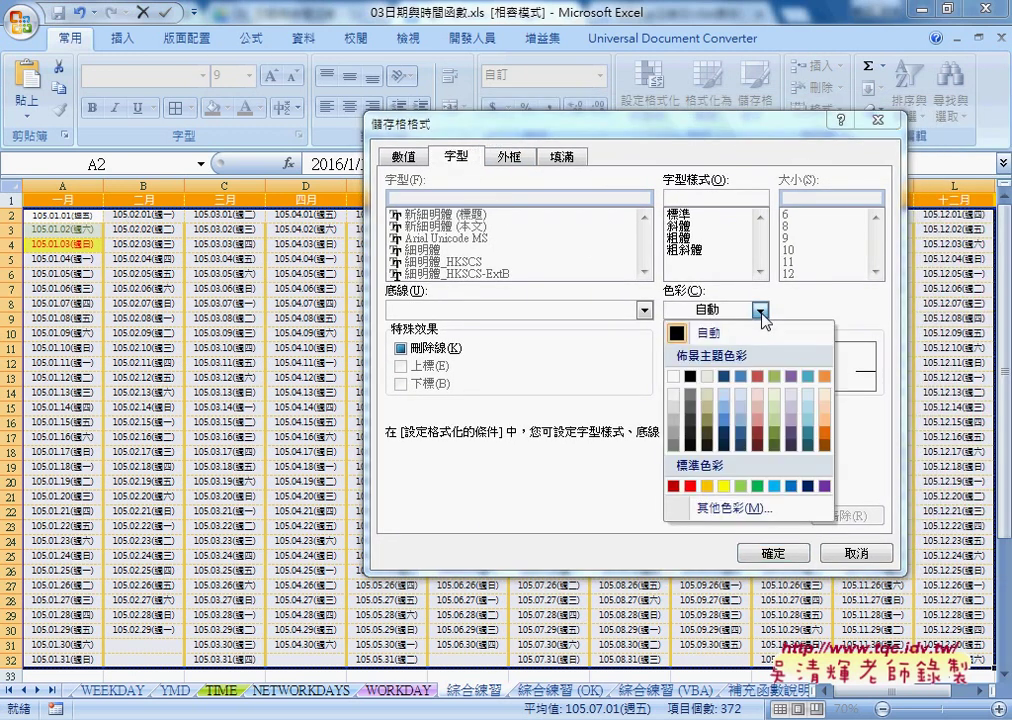
left_click(777, 448)
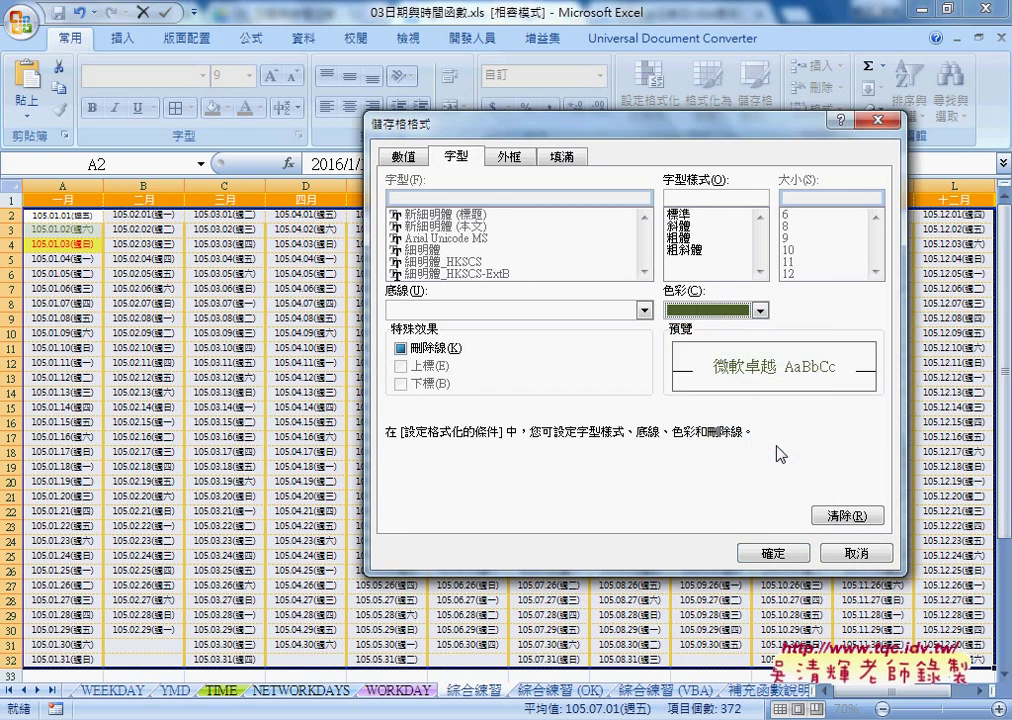
left_click(563, 160)
left_click(510, 254)
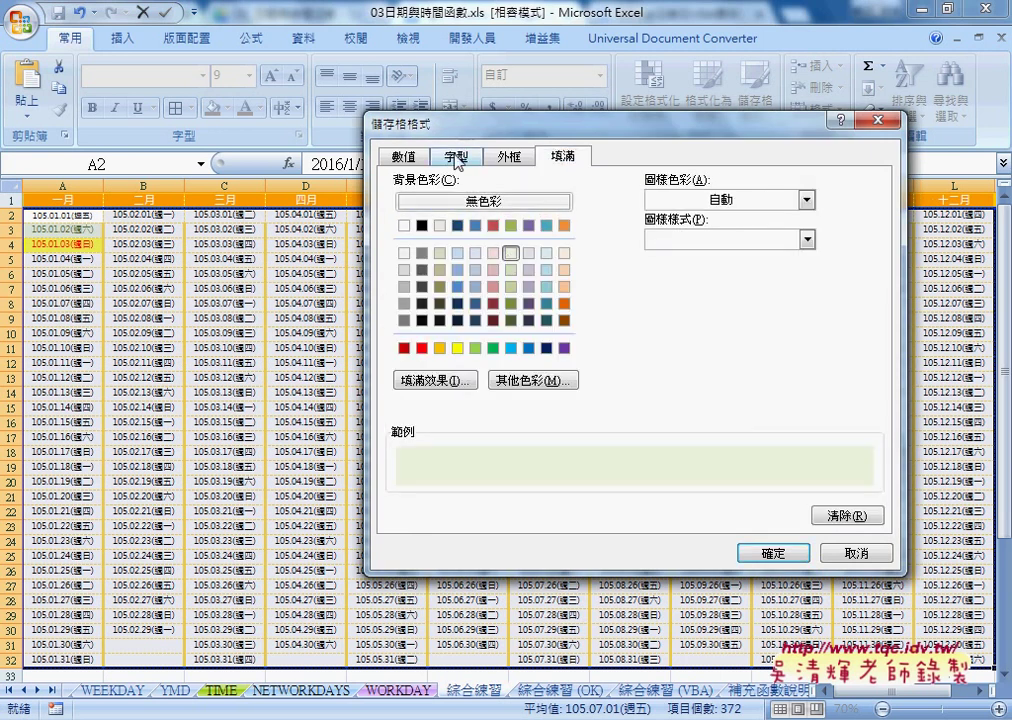
left_click(773, 554)
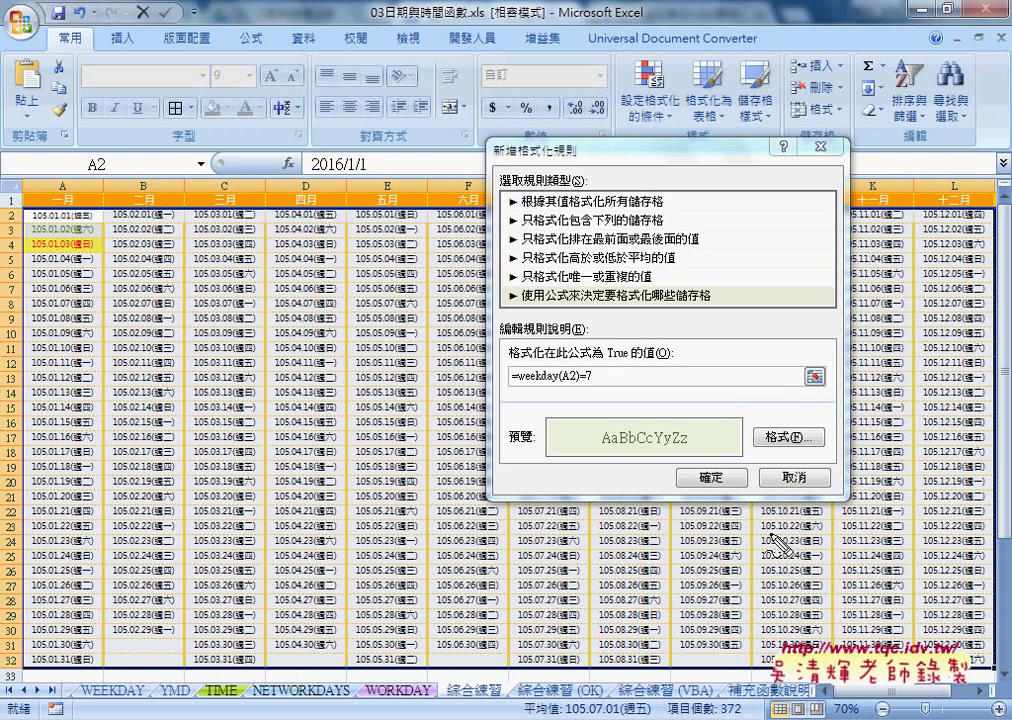
- Copy the =weekday(A2)=7 formula text, then apply the Saturday rule with OK
left_click_drag(680, 420, 548, 398)
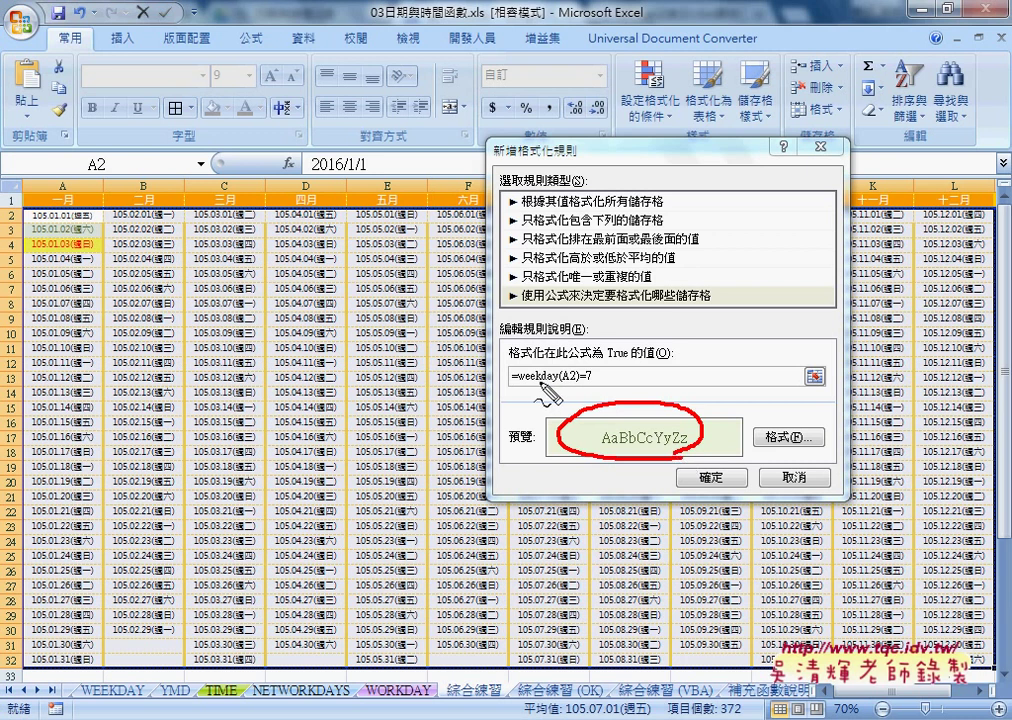
left_click_drag(590, 384, 542, 437)
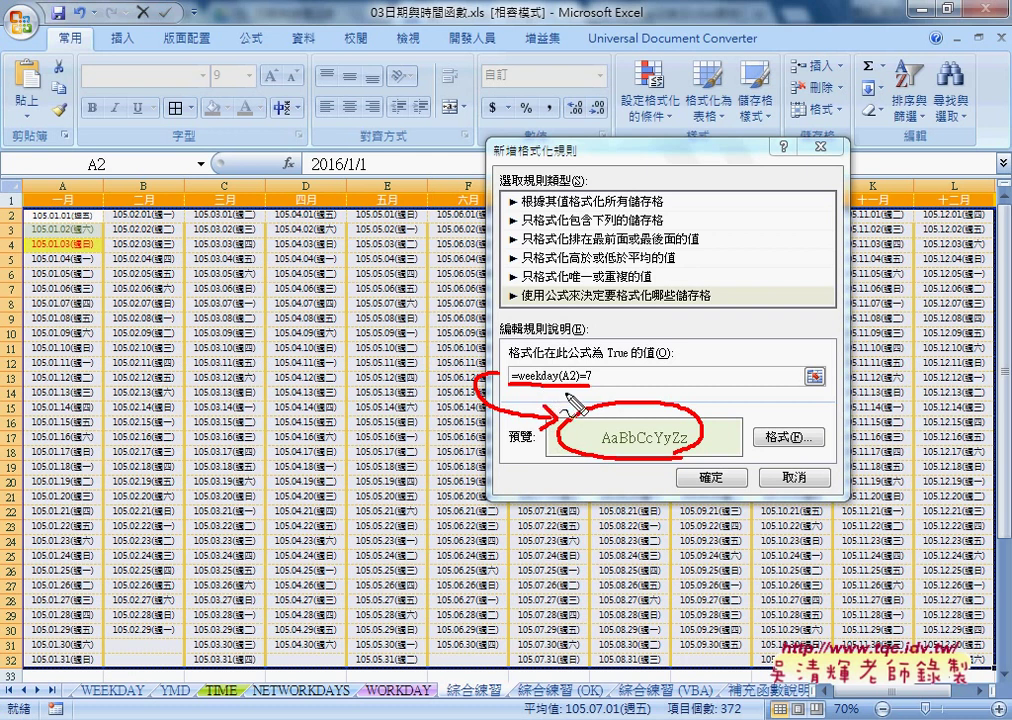
left_click_drag(560, 391, 578, 391)
mouse_move(28, 220)
left_mouse_down()
mouse_move(52, 220)
mouse_move(40, 212)
left_mouse_up()
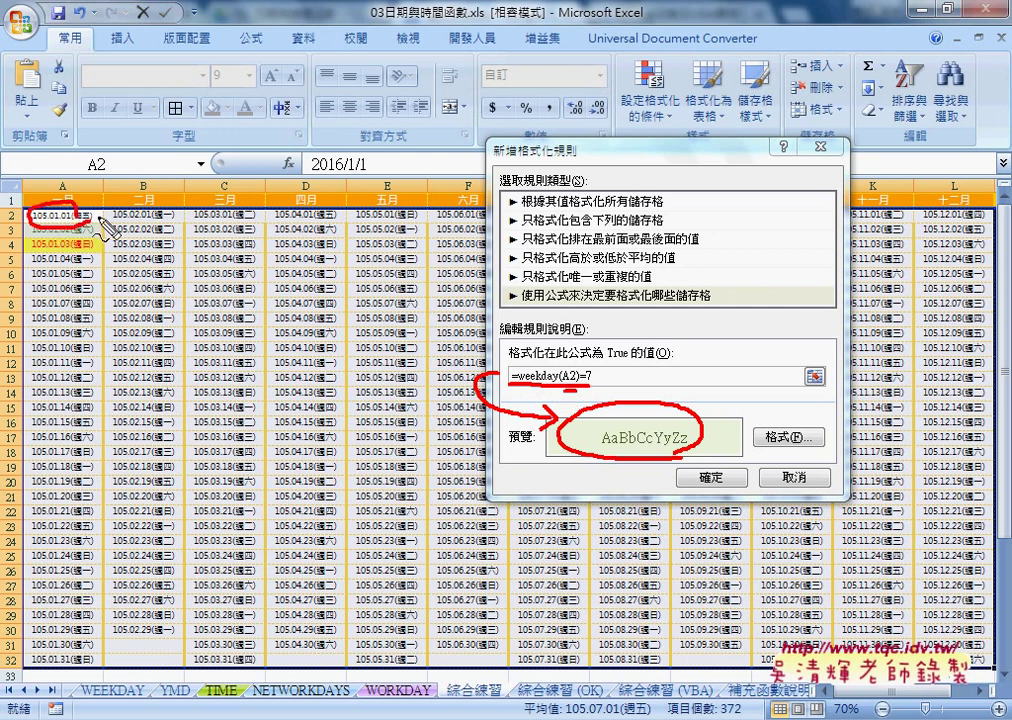
left_click_drag(105, 218, 190, 214)
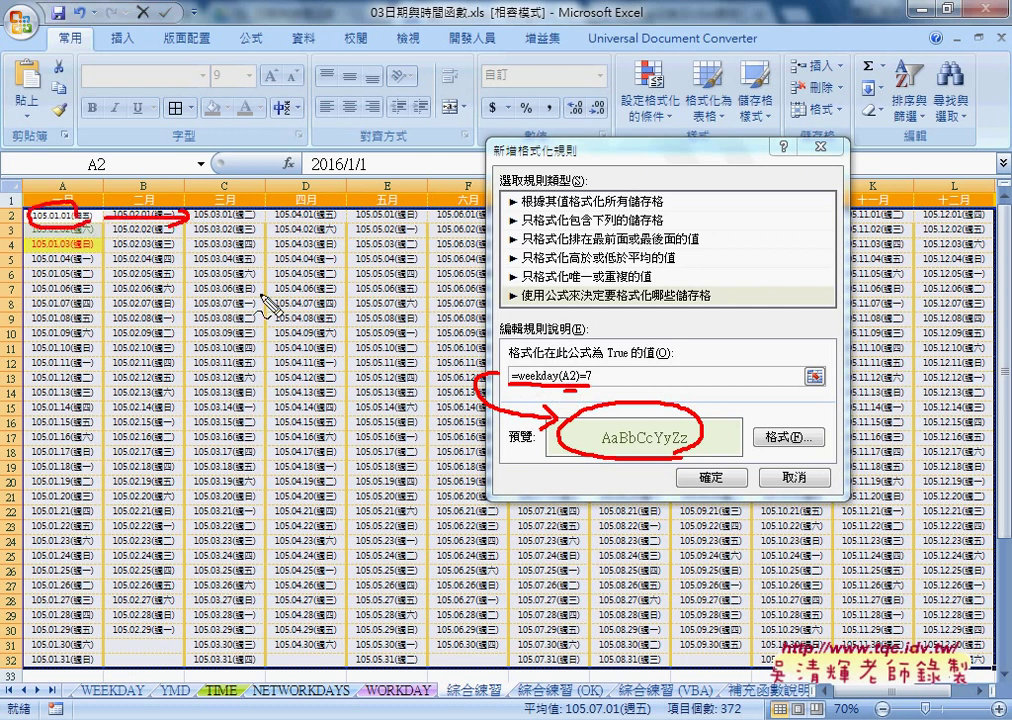
key("Escape")
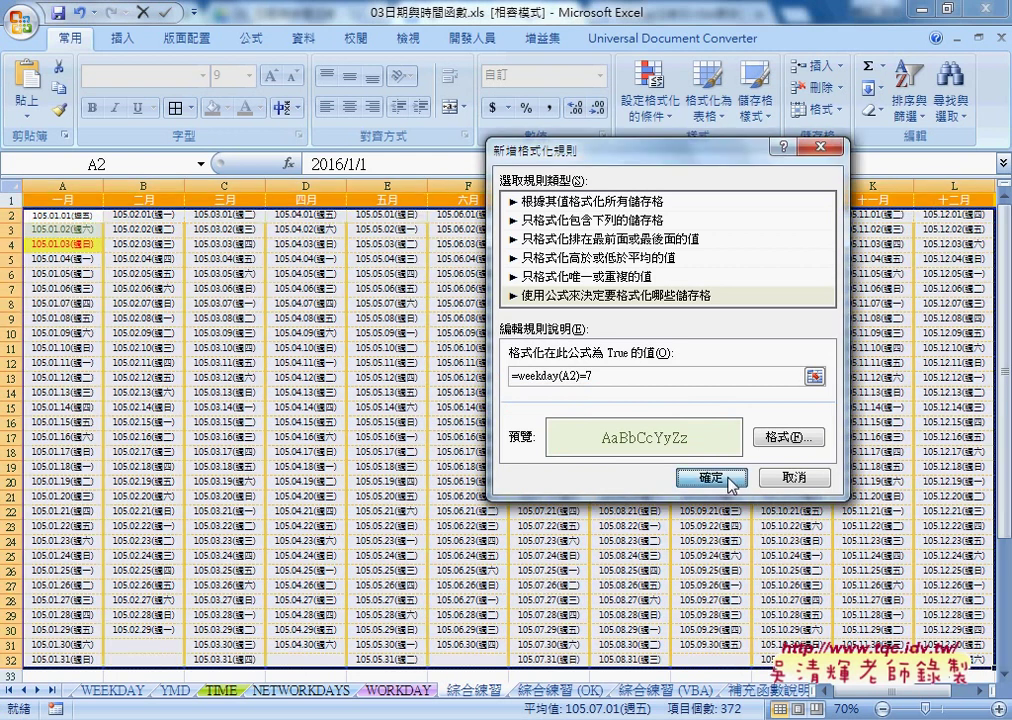
left_click_drag(510, 376, 595, 376)
right_click(563, 382)
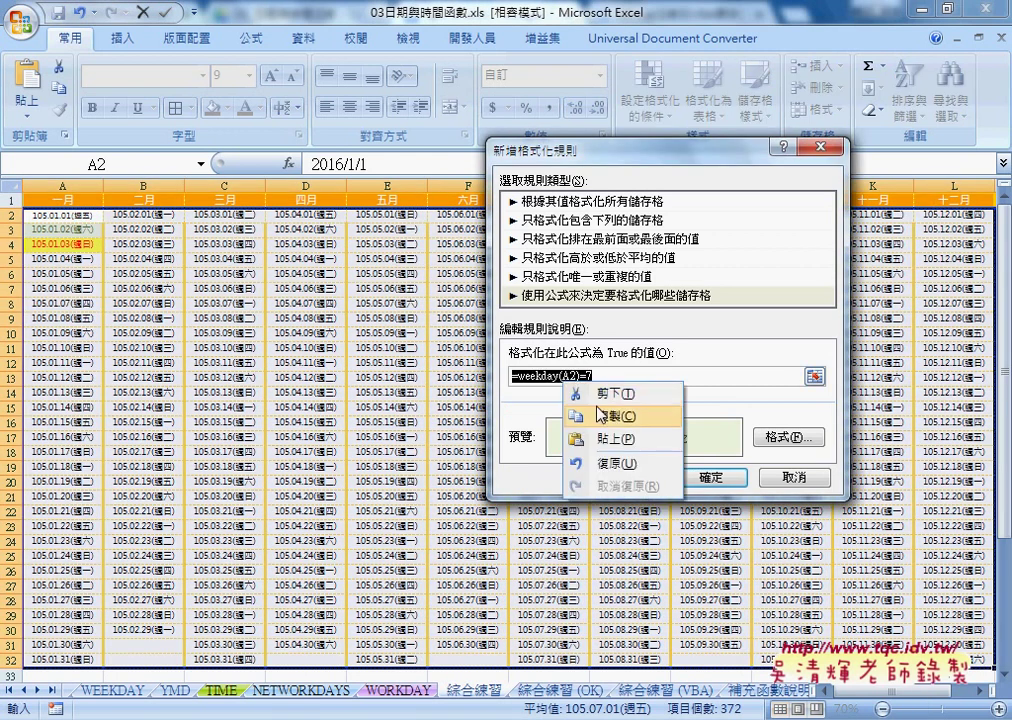
left_click(612, 416)
left_click(710, 477)
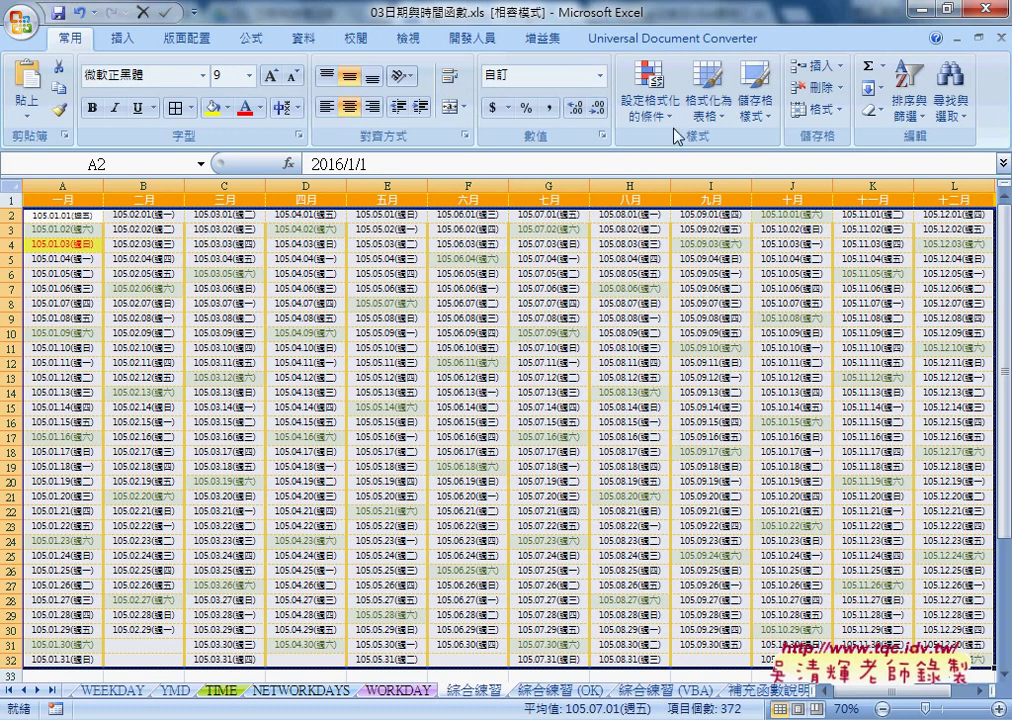
- Add a new formula rule =weekday(A2)=1 for Sundays and bring up its Format settings
left_click(655, 88)
left_click(680, 361)
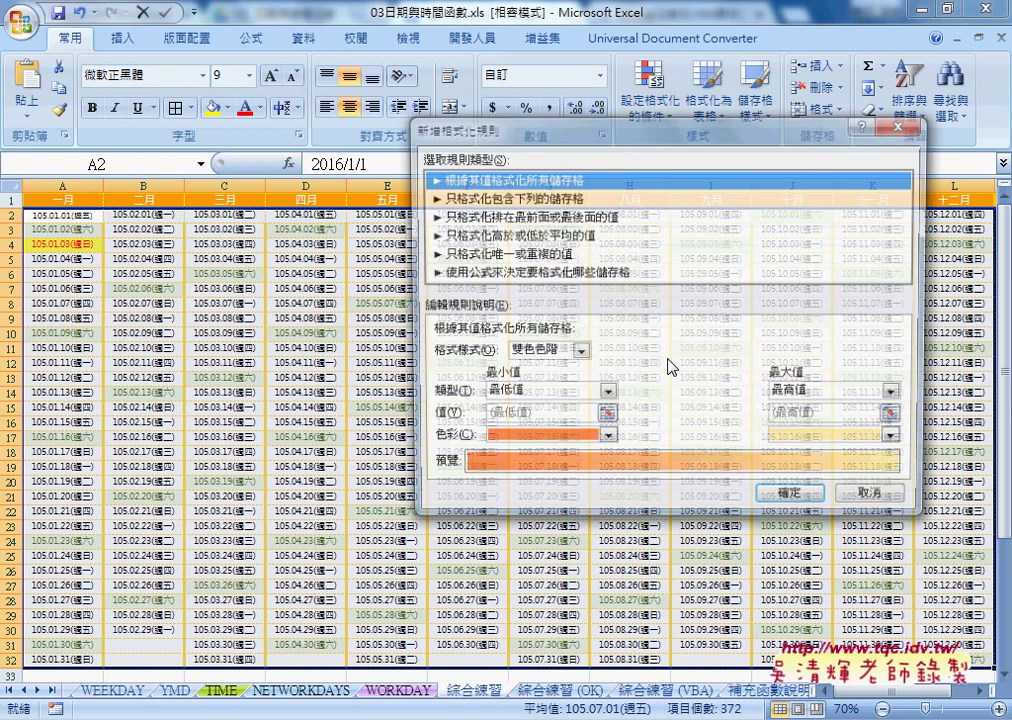
left_click(480, 272)
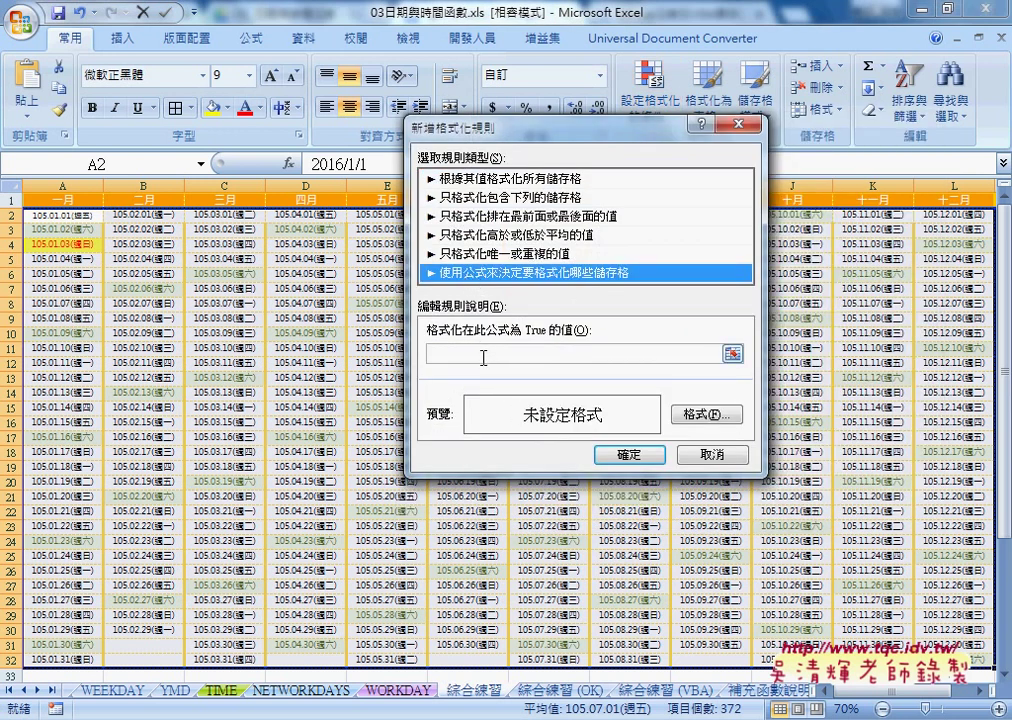
left_click(481, 353)
type("=weekday(A2)=7")
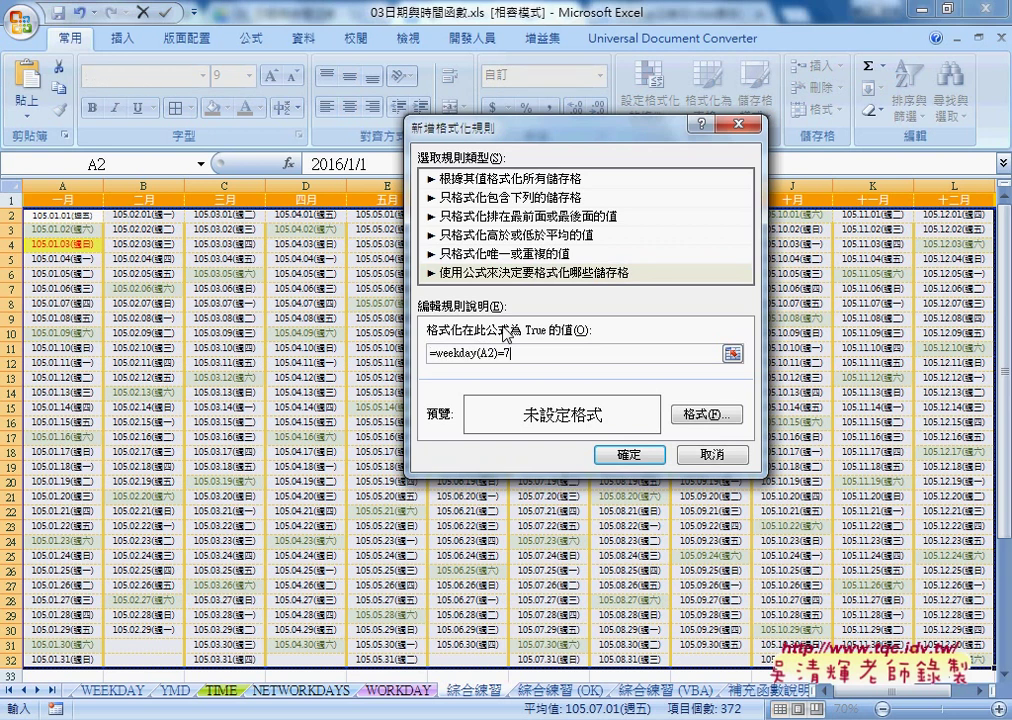
key("BackSpace")
type("1")
left_click(705, 416)
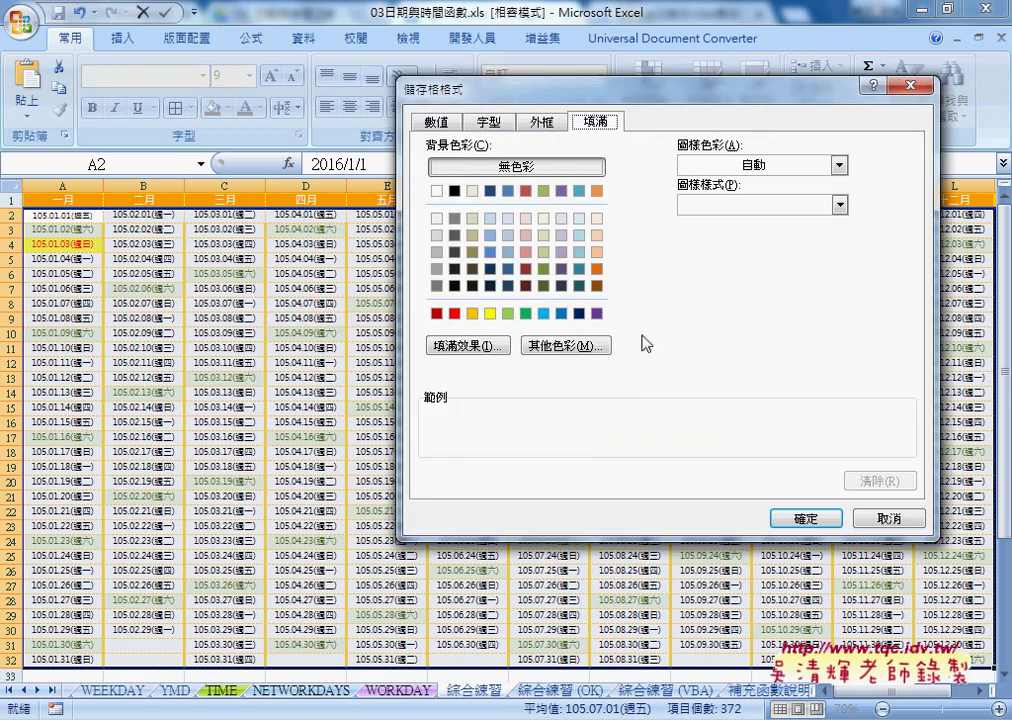
- Give the Sunday rule a yellow fill and red font colour, then apply it
left_click(491, 313)
left_click(490, 122)
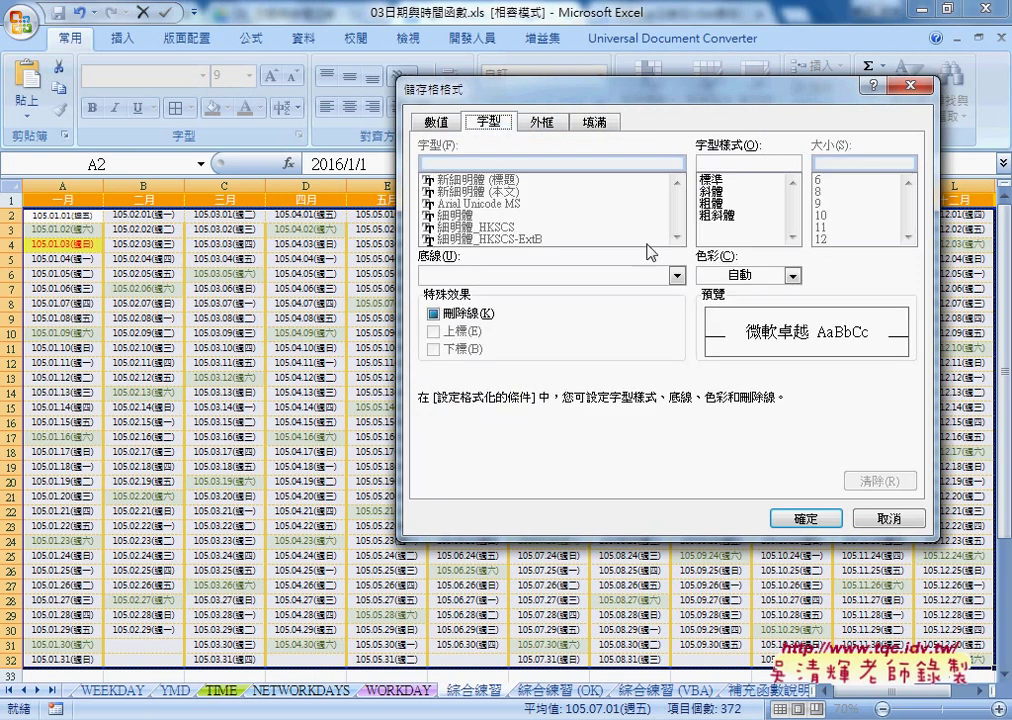
left_click(792, 275)
left_click(742, 486)
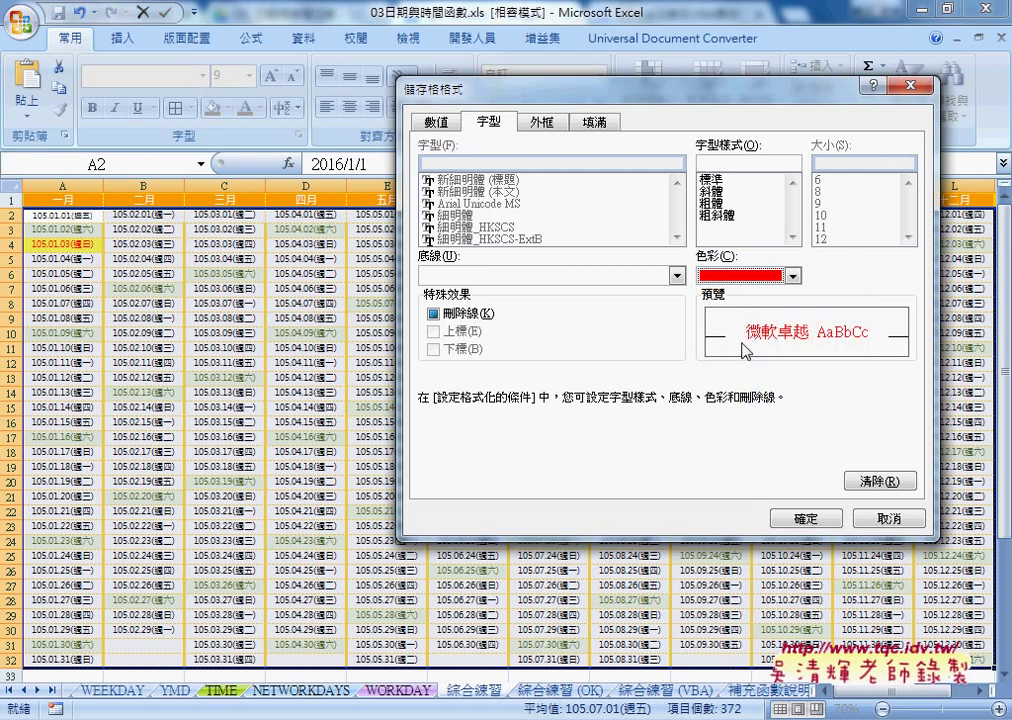
left_click(805, 518)
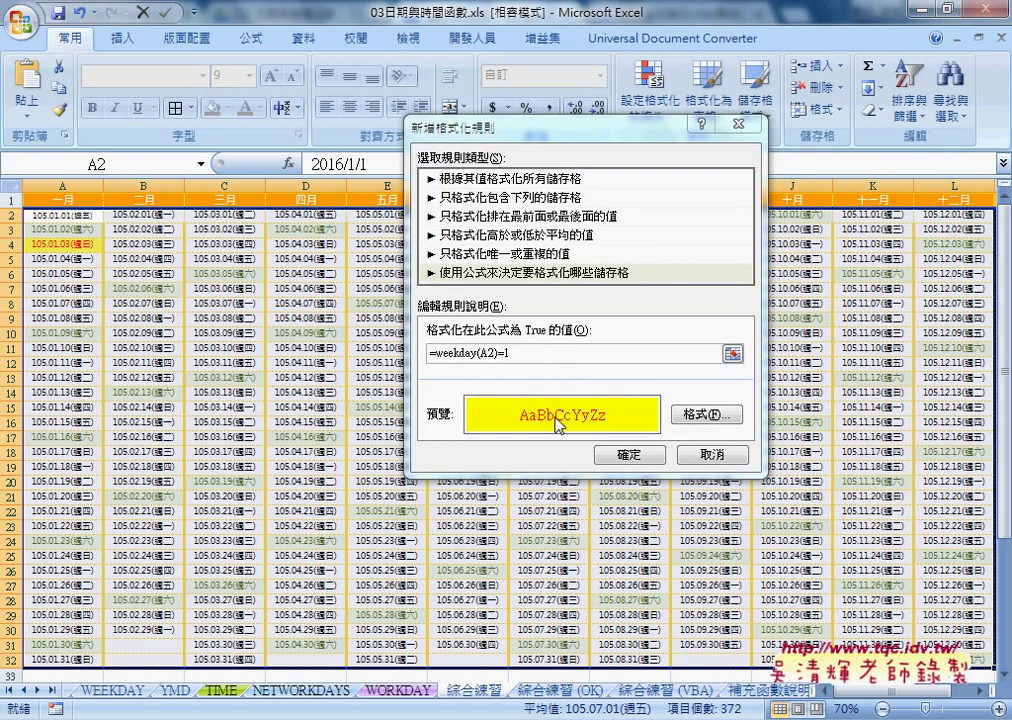
left_click(627, 454)
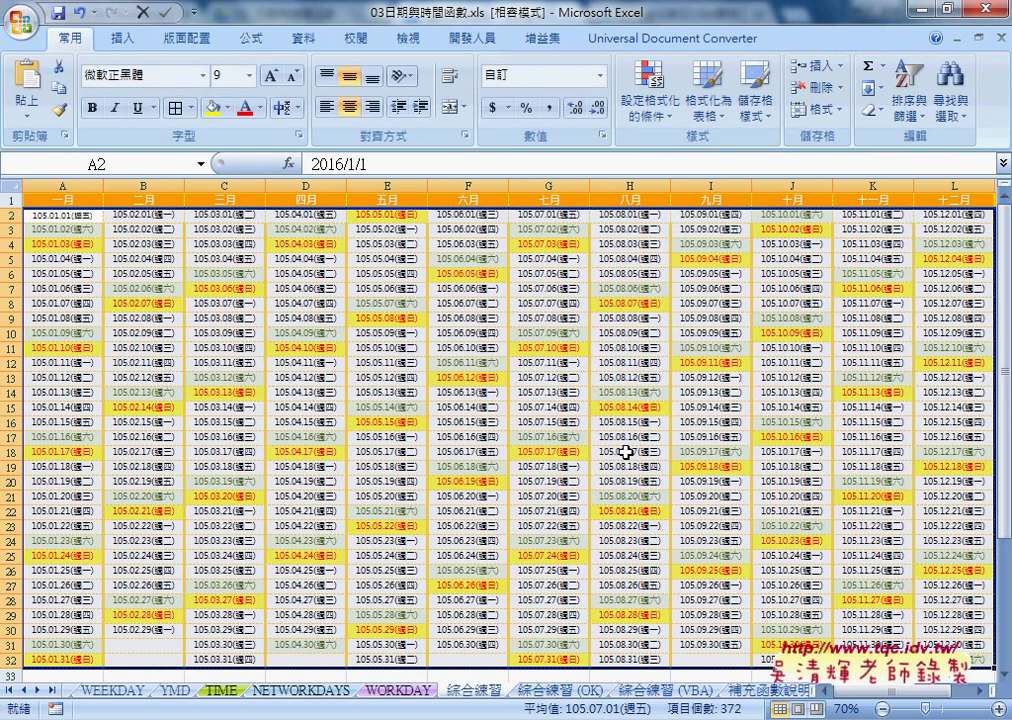
- Deselect the range by picking cell B5, then open Conditional Formatting > Manage Rules
left_click(130, 260)
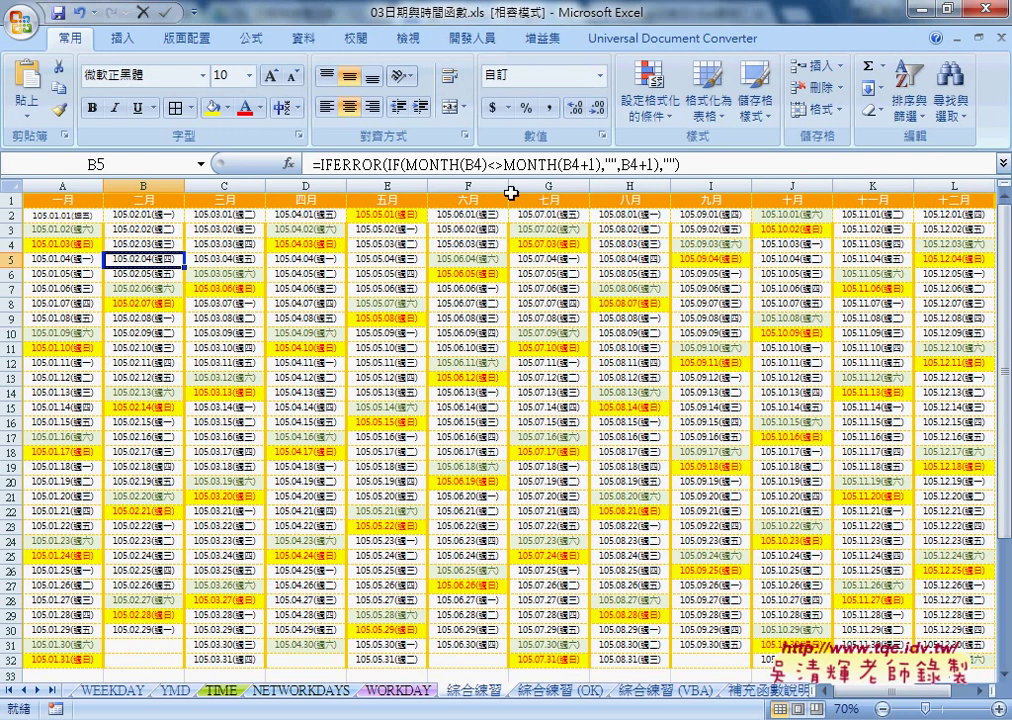
left_click(657, 118)
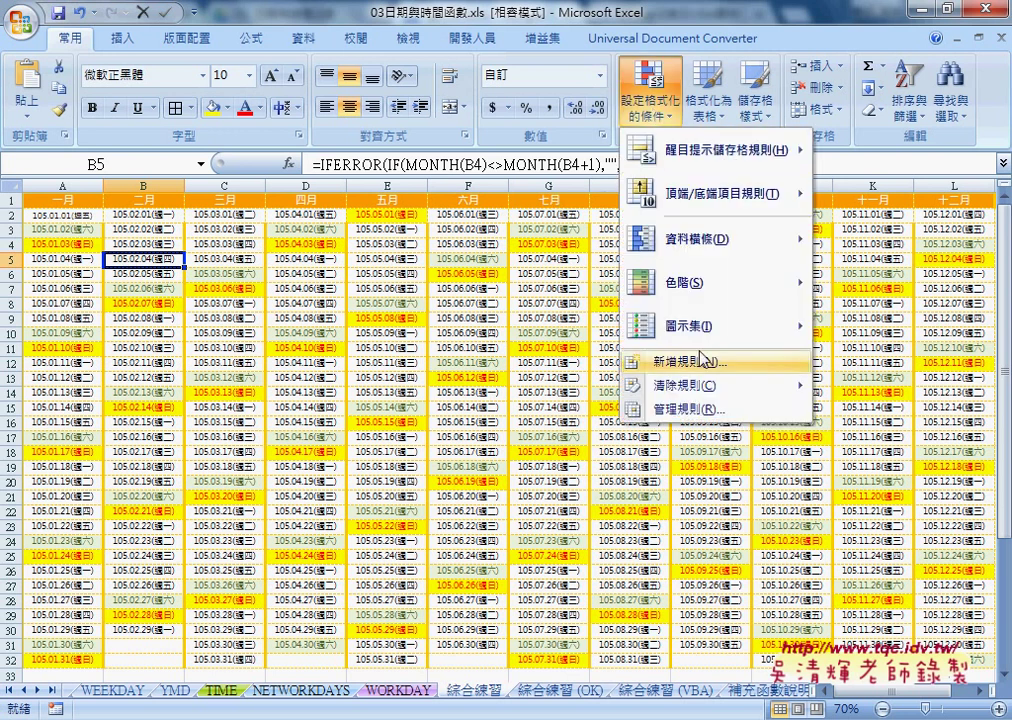
left_click(694, 412)
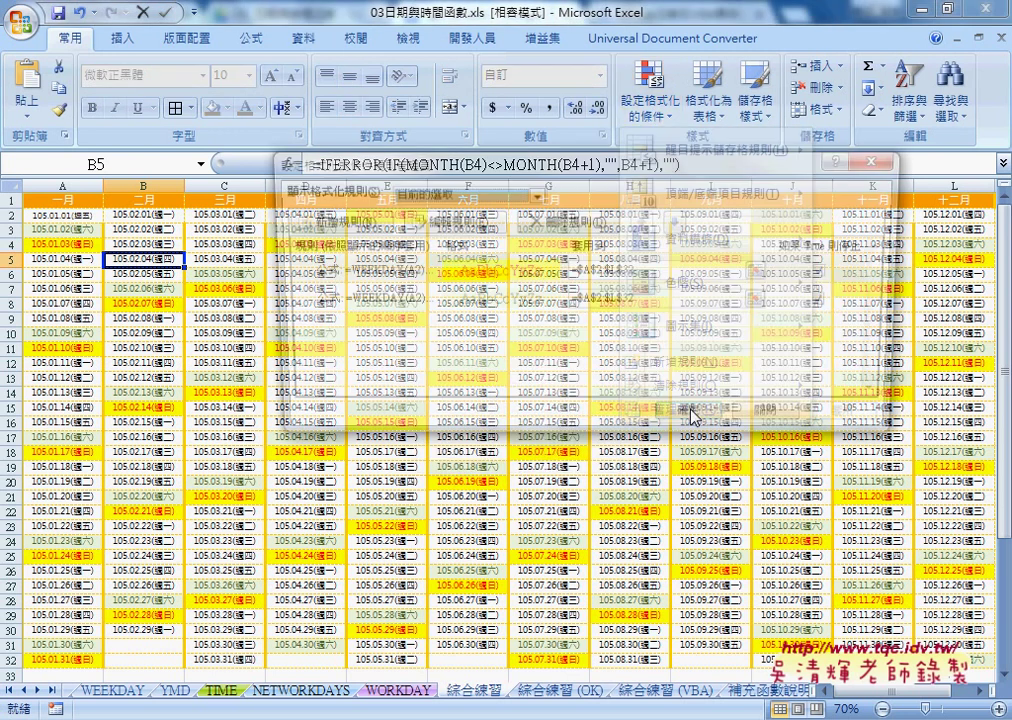